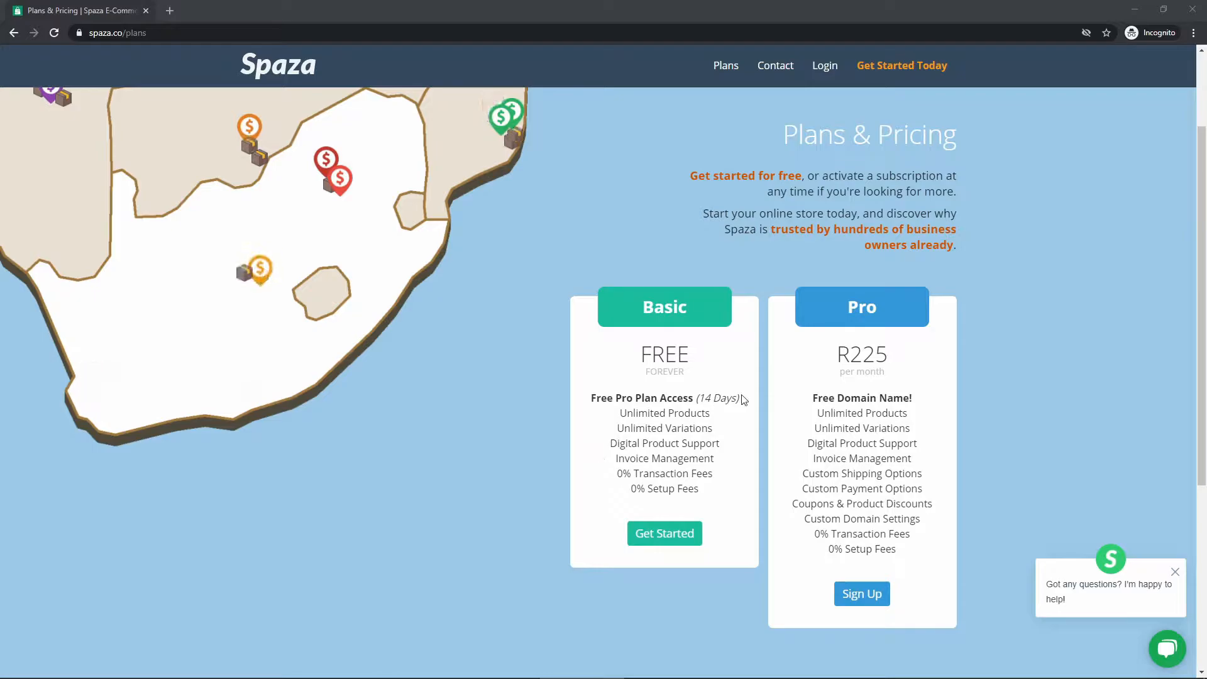
# - Note the 14-day trial period, then go back from the plans page to the Spaza home page
pyautogui.moveTo(739, 398); pyautogui.dragTo(715, 394)
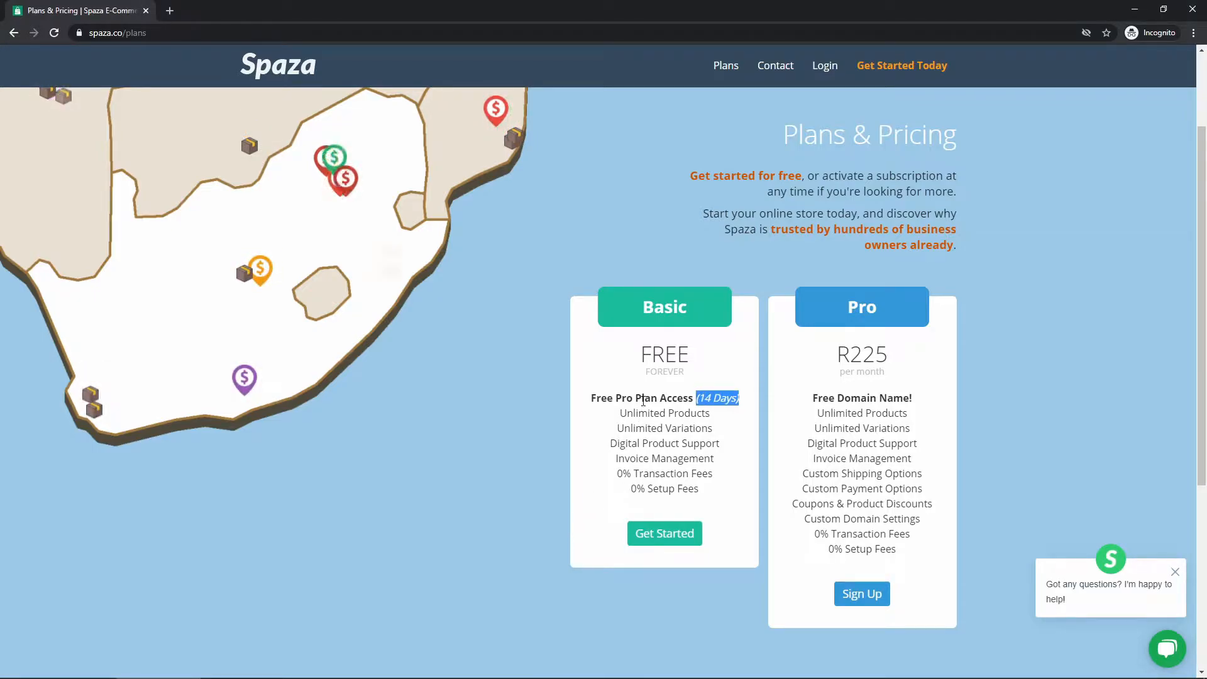
pyautogui.click(706, 306)
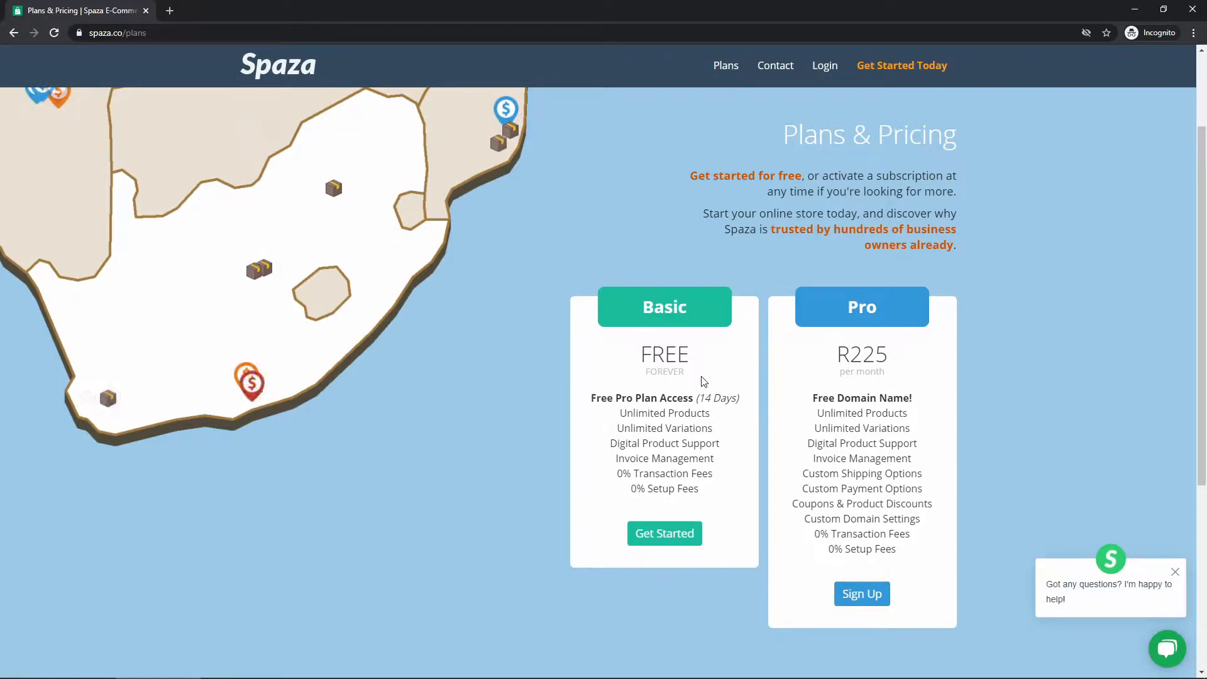
pyautogui.hotkey('alt', 'Left')
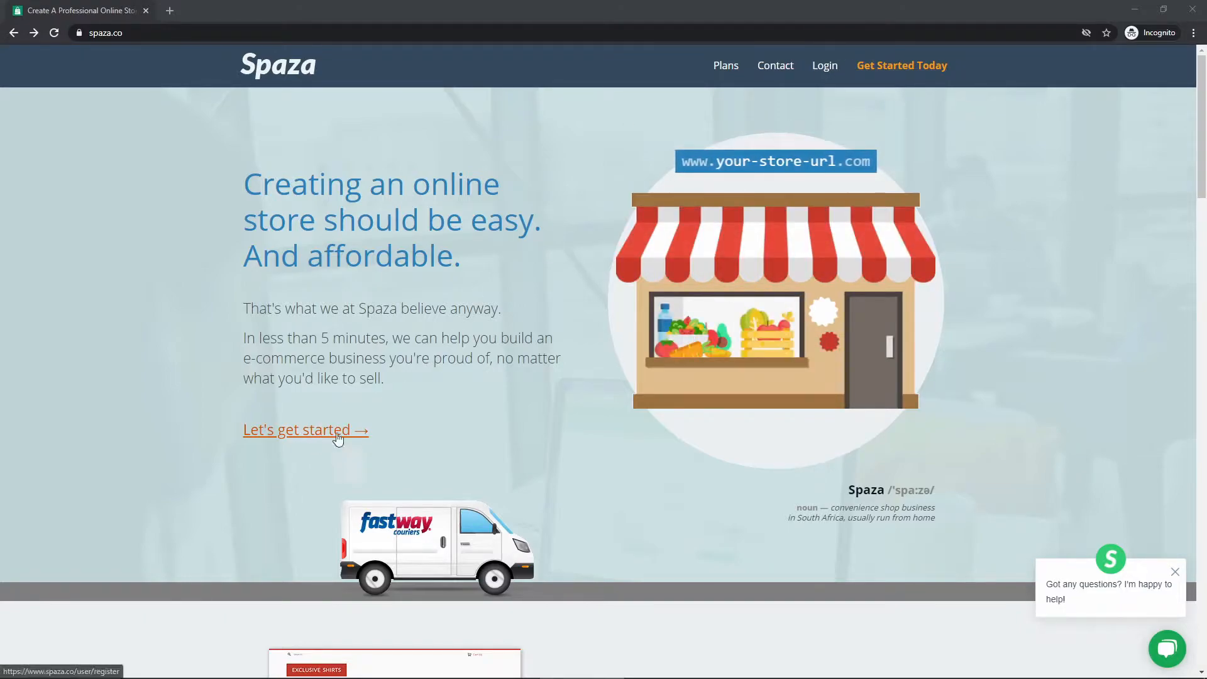
# - Start a new store with Get Started Today, switch to Sign Up, and choose Google sign-up
pyautogui.click(879, 66)
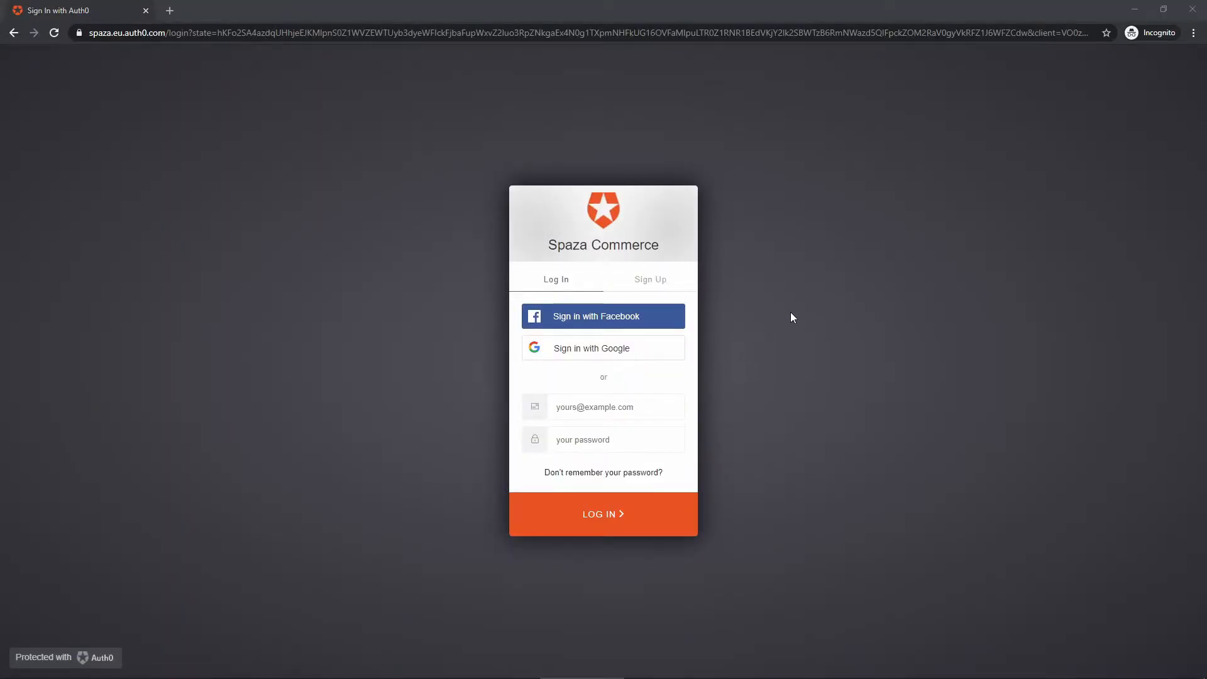
pyautogui.click(648, 286)
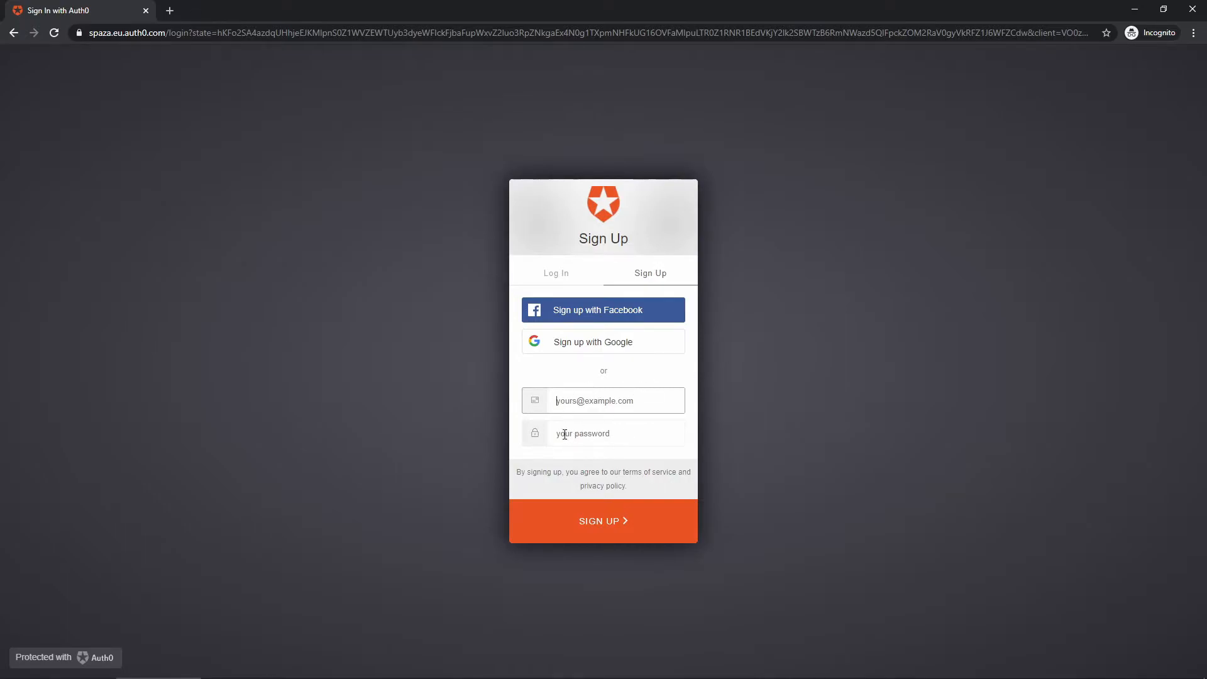
pyautogui.click(615, 436)
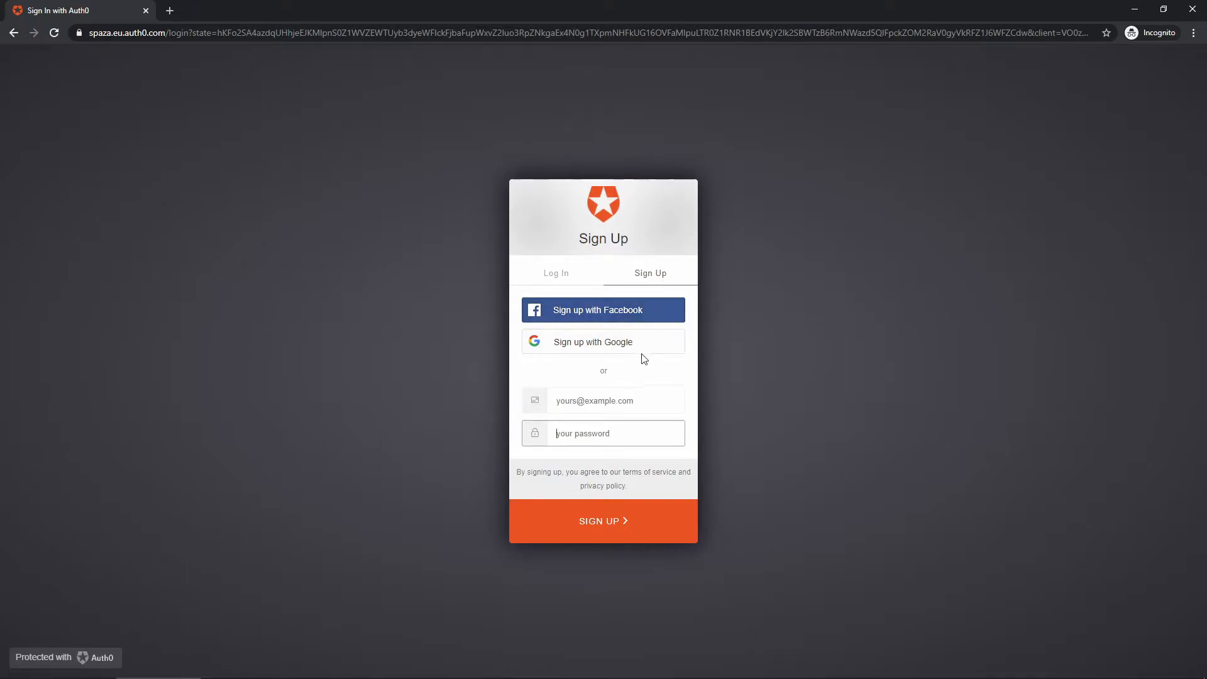
pyautogui.click(643, 280)
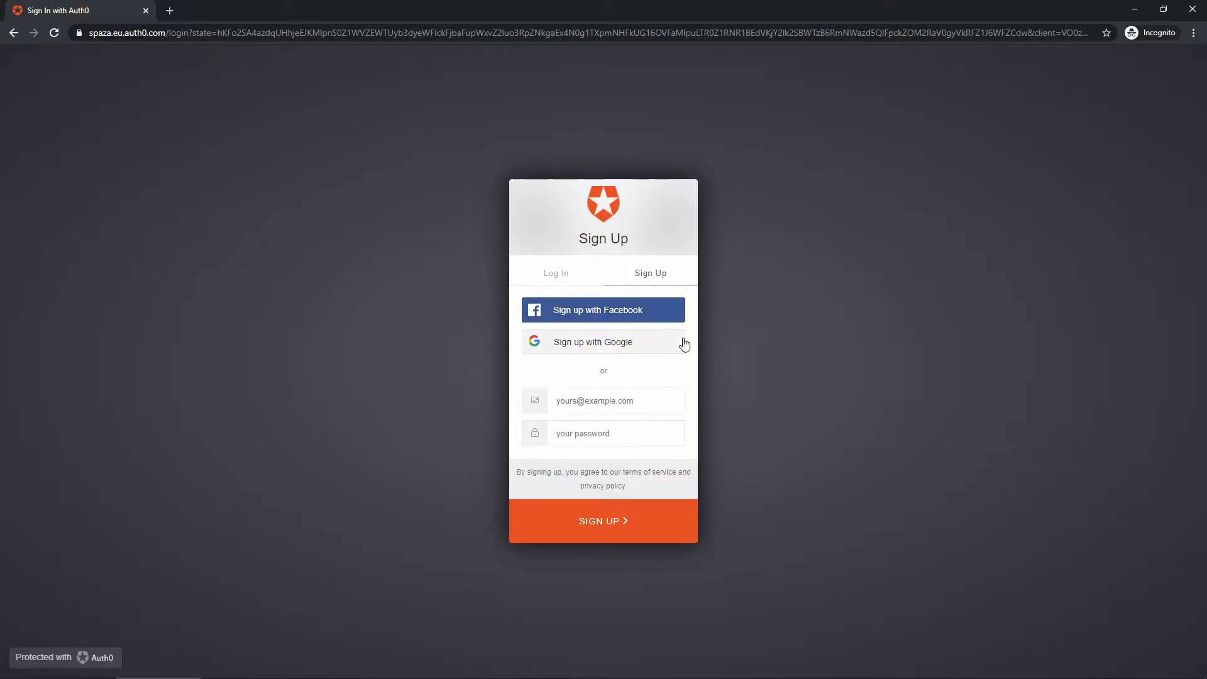
pyautogui.click(651, 345)
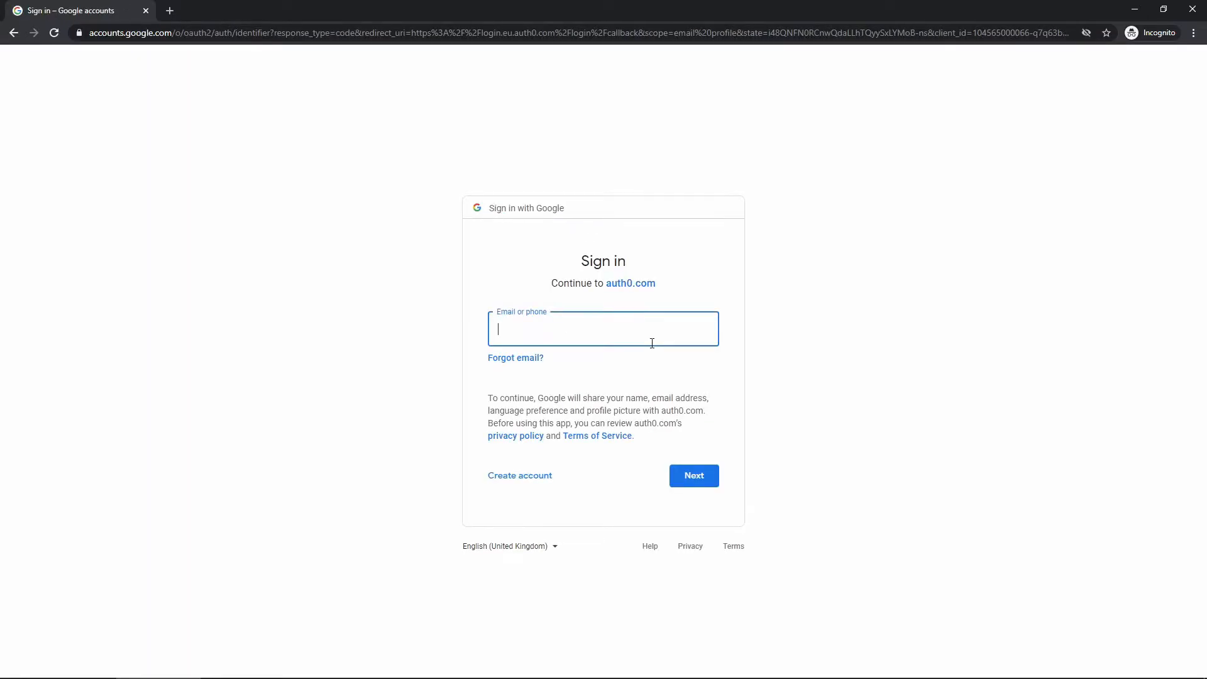
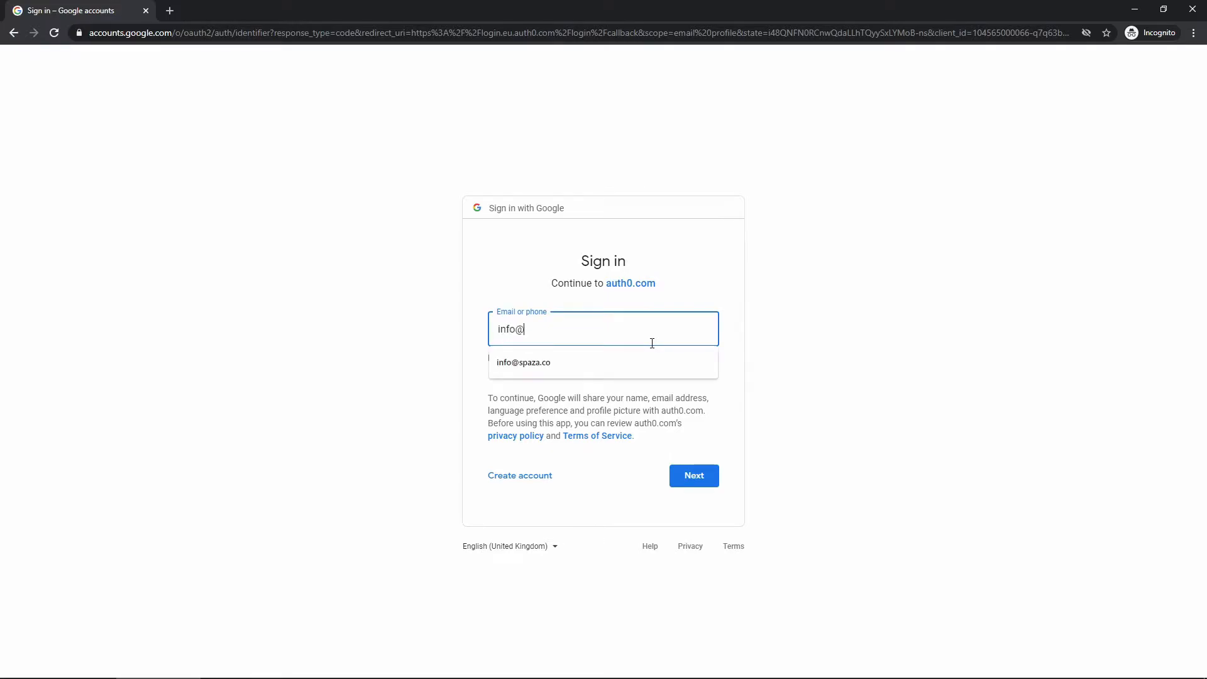
# - Sign in to Google with the business account e-mail and the pasted account password
pyautogui.click(707, 476)
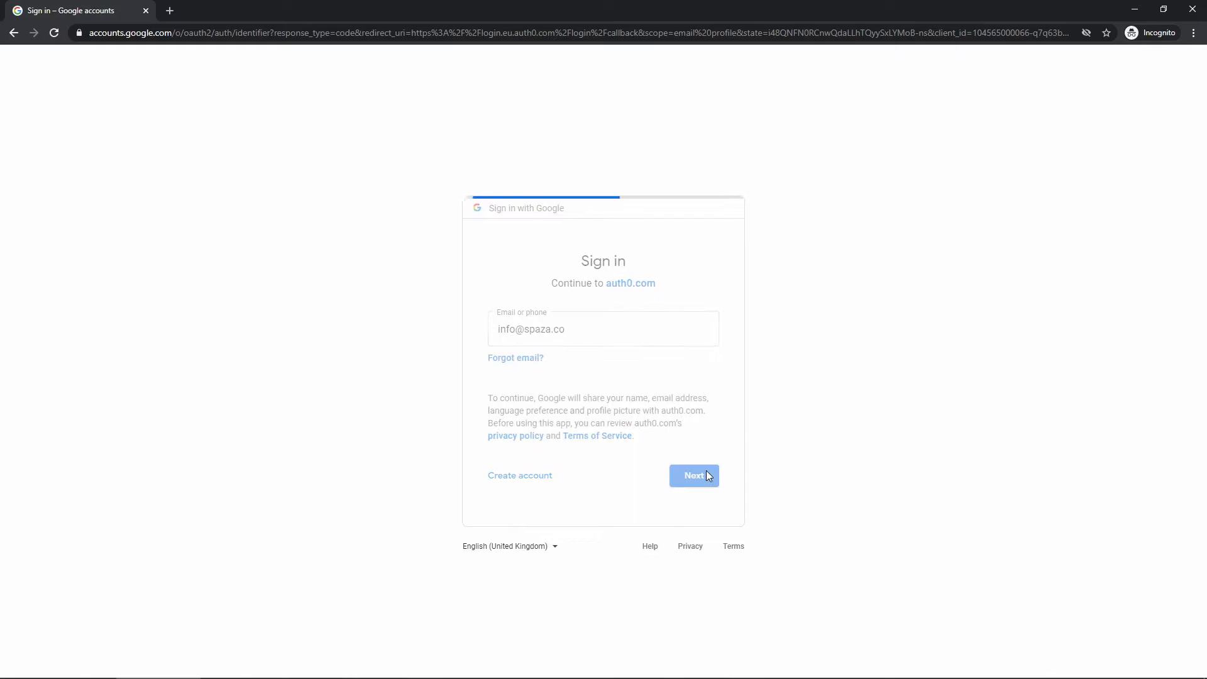
pyautogui.hotkey('ctrl', 'v')
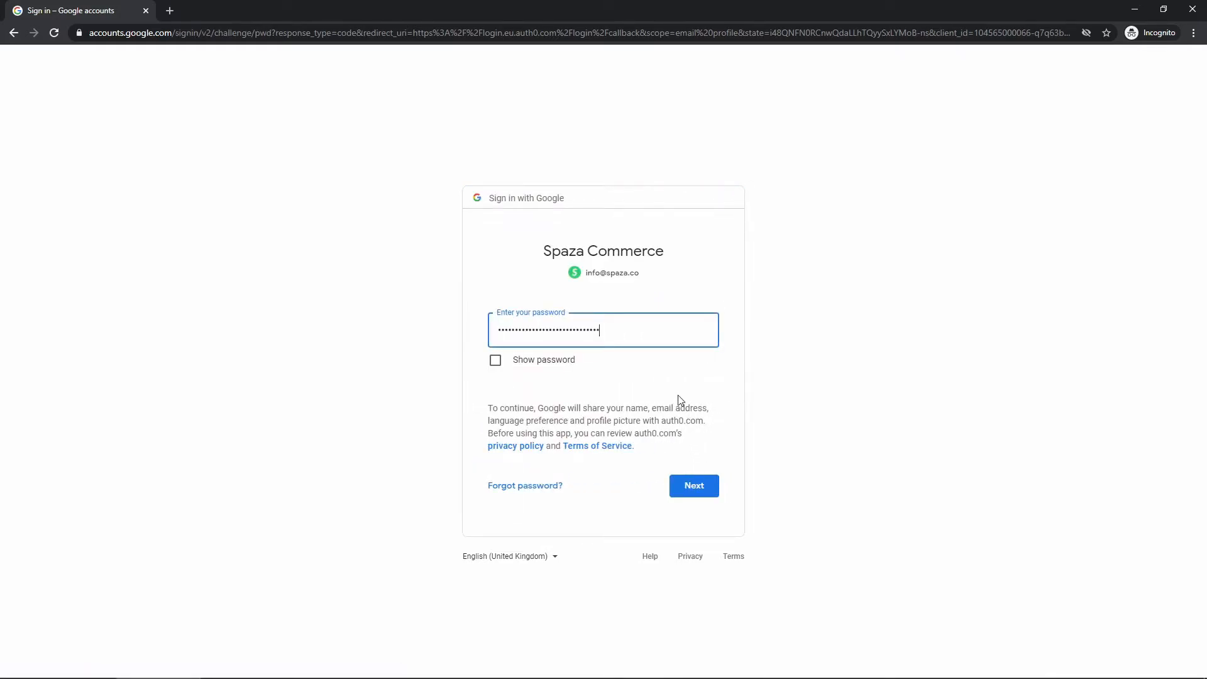
pyautogui.click(694, 494)
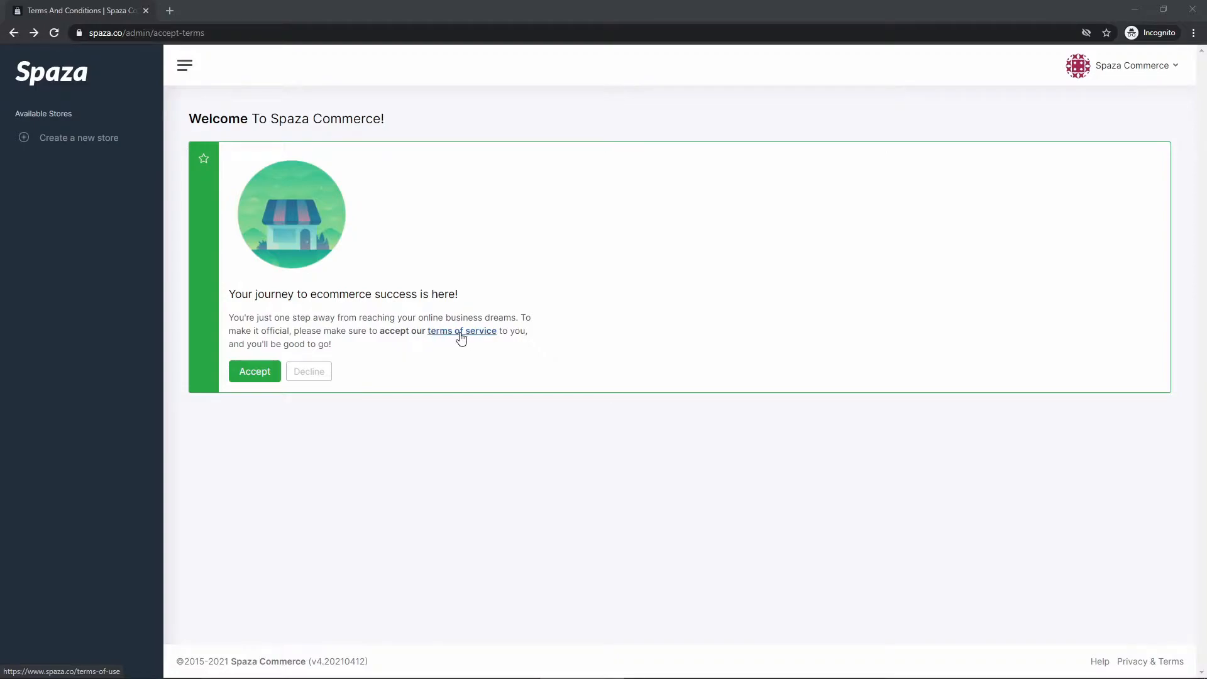
# - Accept the Spaza Commerce terms of service and select the Store Name field
pyautogui.click(237, 375)
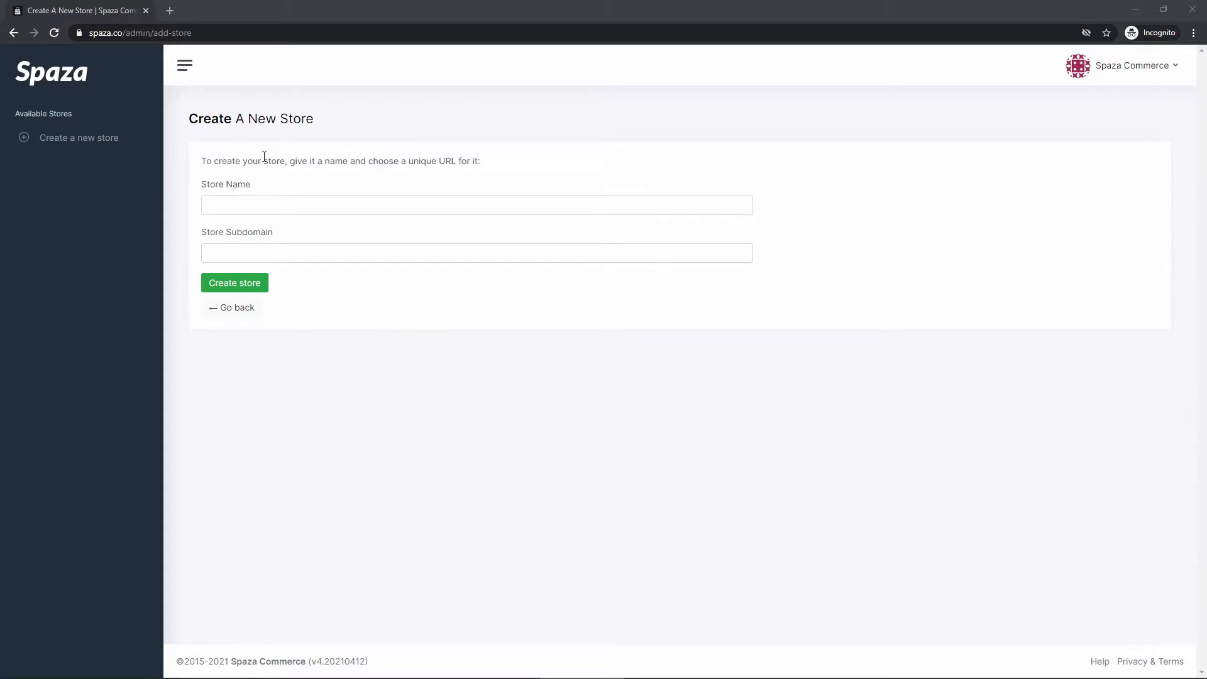
pyautogui.click(254, 200)
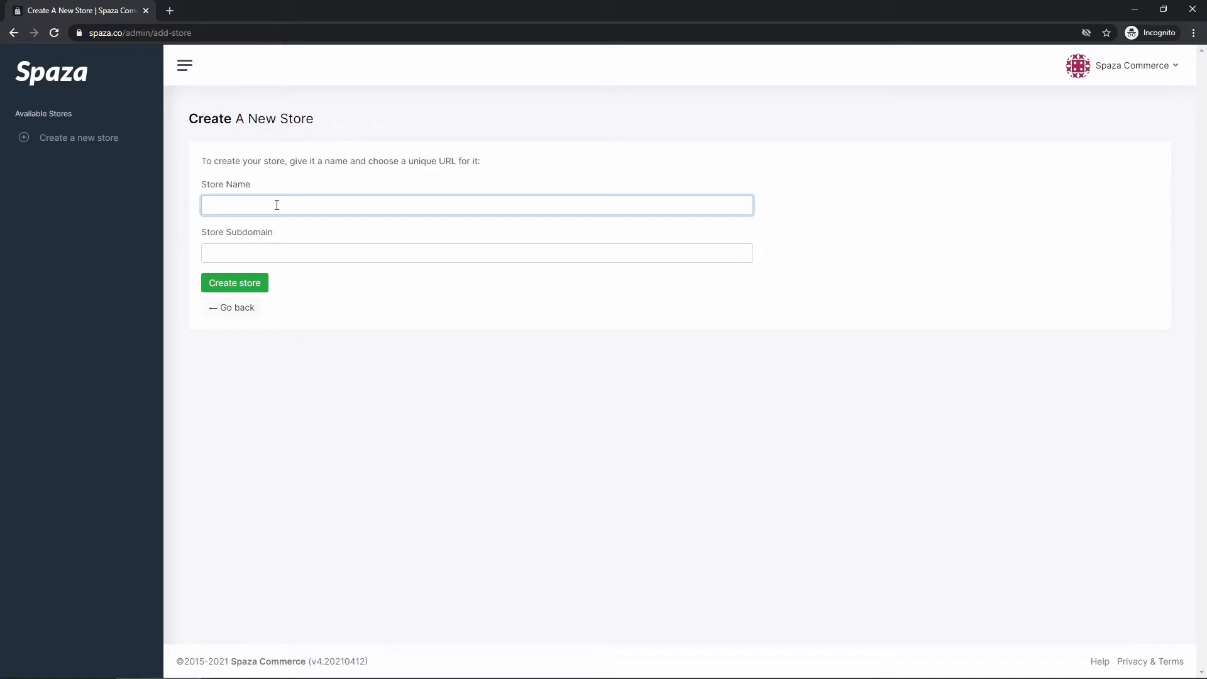
# - Name the store 'Brilliant Guitars' and add a hyphen so the subdomain reads brilliant-guitars
pyautogui.write('Brilliant Guitars')
pyautogui.moveTo(207, 258); pyautogui.dragTo(280, 255)
pyautogui.click(333, 296)
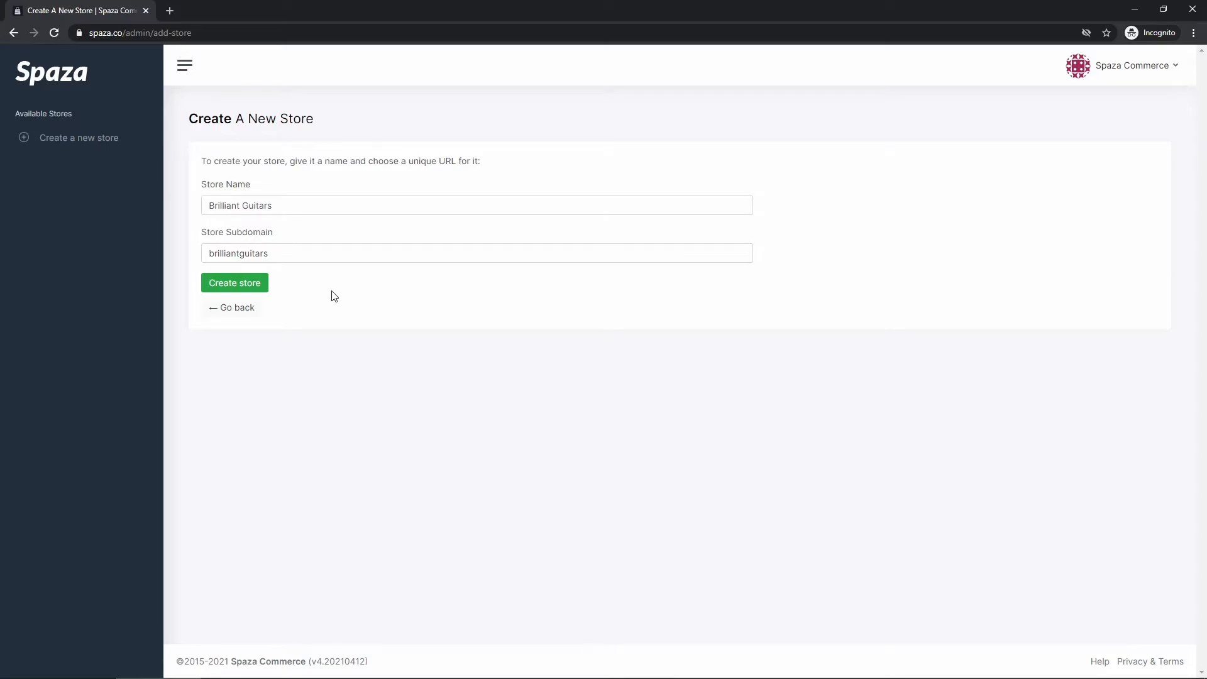
pyautogui.click(231, 255)
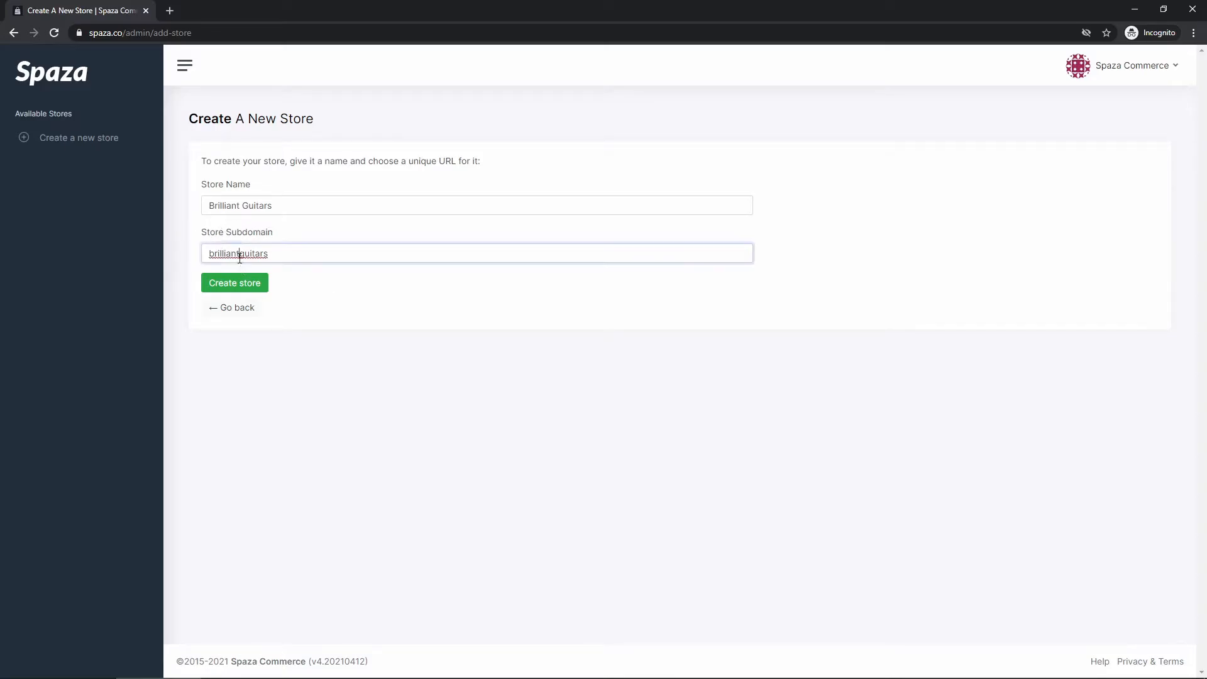
pyautogui.write('-')
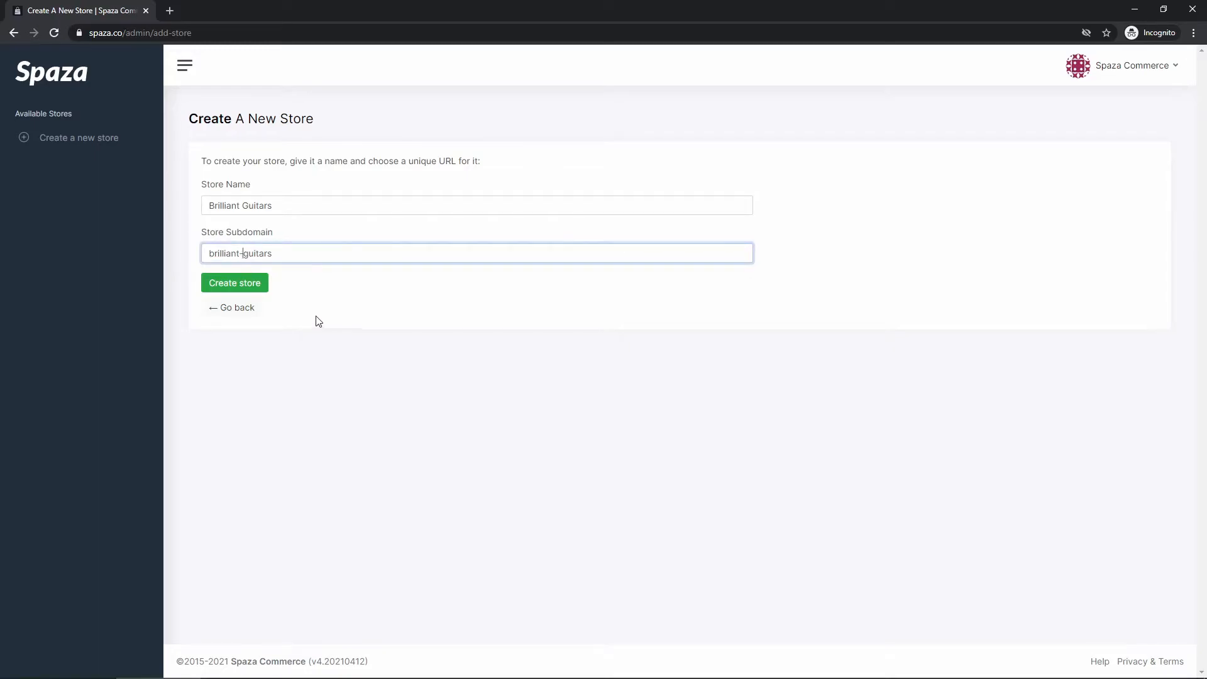
pyautogui.click(332, 288)
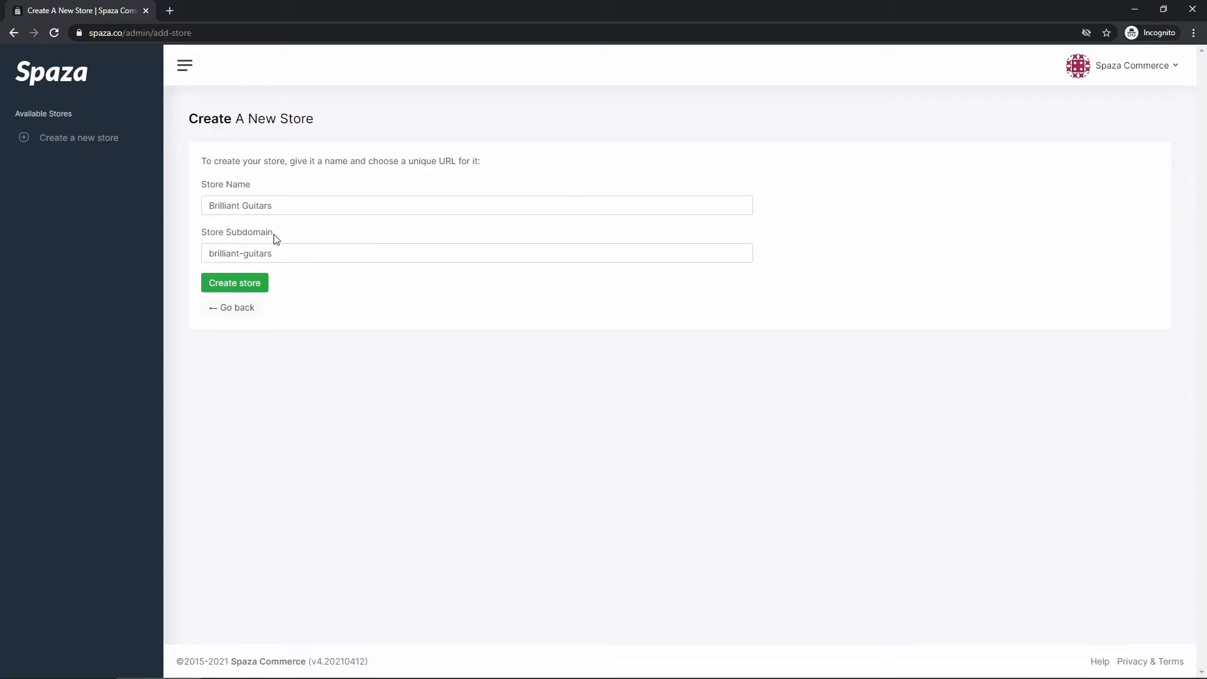
# - Try submitting the new store form, then recheck the subdomain and the page address
pyautogui.click(239, 282)
pyautogui.click(242, 286)
pyautogui.moveTo(296, 250); pyautogui.dragTo(208, 253)
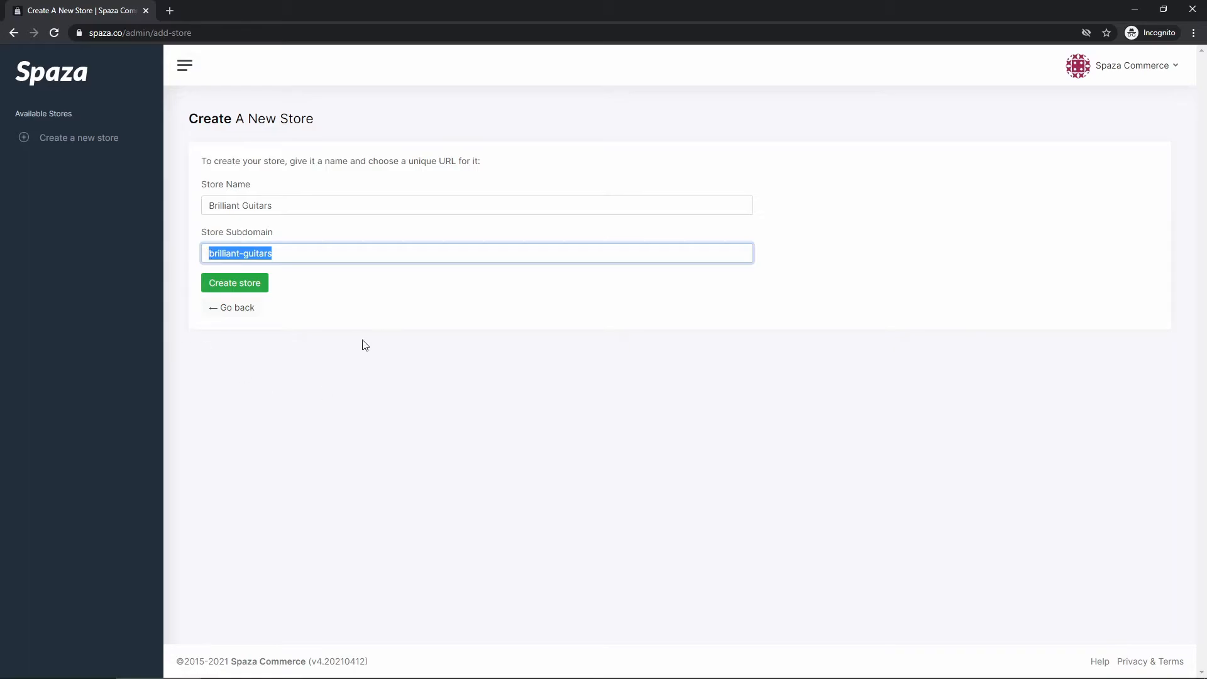
pyautogui.click(335, 287)
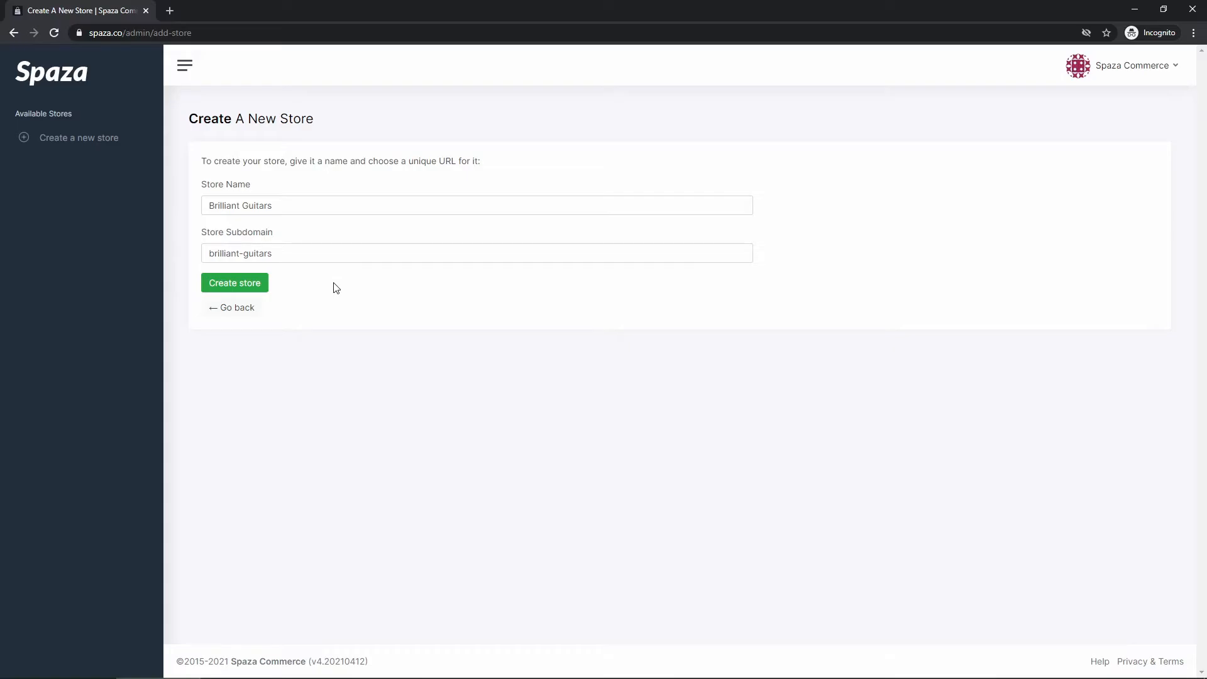
pyautogui.click(203, 33)
pyautogui.click(203, 33)
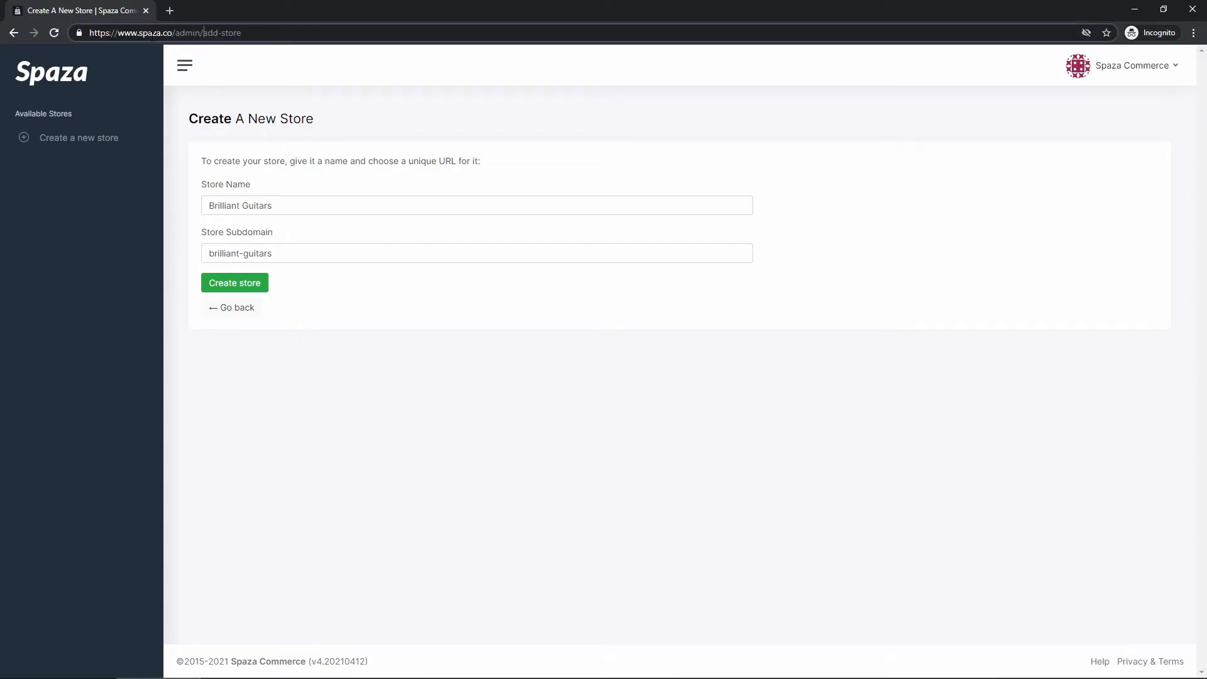
# - Check the site domain in the address bar, then create the Brilliant Guitars store
pyautogui.moveTo(117, 32); pyautogui.dragTo(173, 32)
pyautogui.press('End')
pyautogui.click(230, 289)
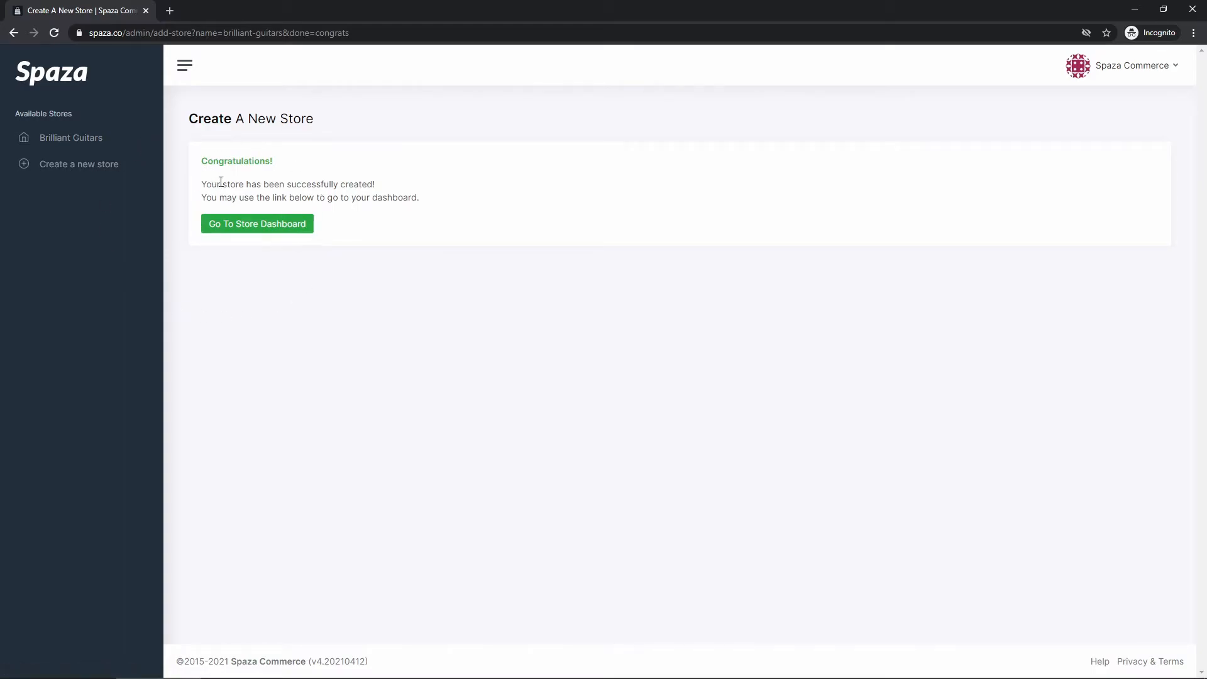
# - Open the Brilliant Guitars Store Dashboard and confirm the Active status with 14 days remaining
pyautogui.click(254, 228)
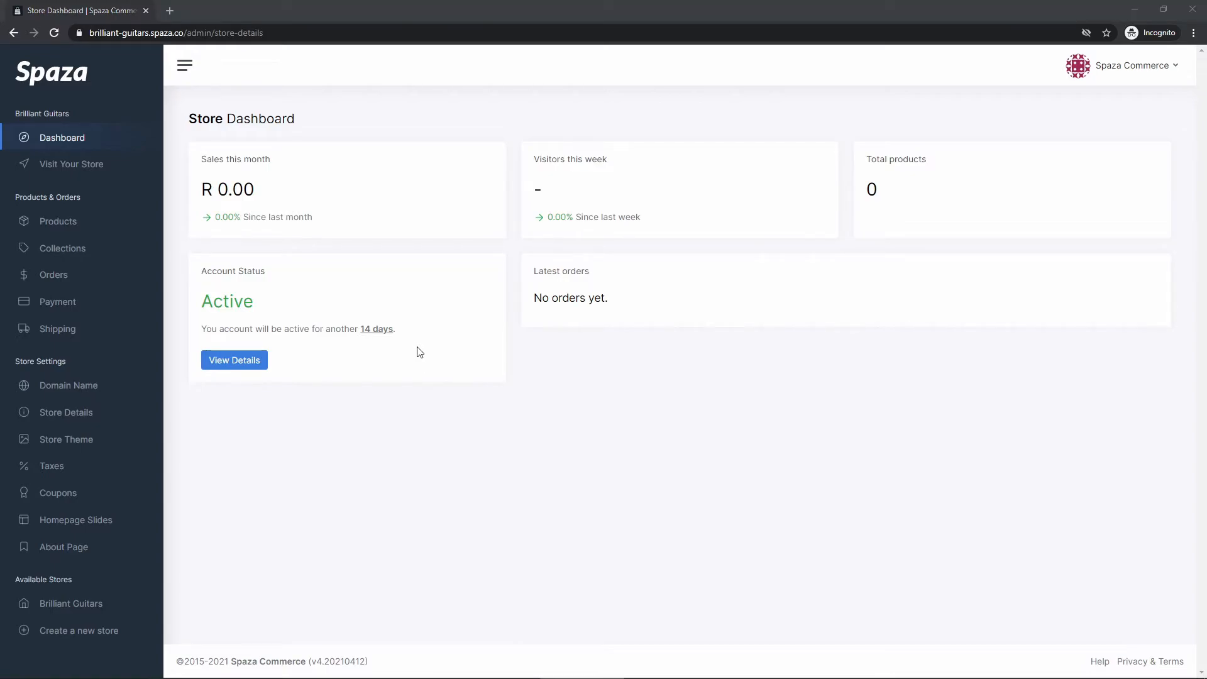
pyautogui.moveTo(407, 330); pyautogui.dragTo(362, 328)
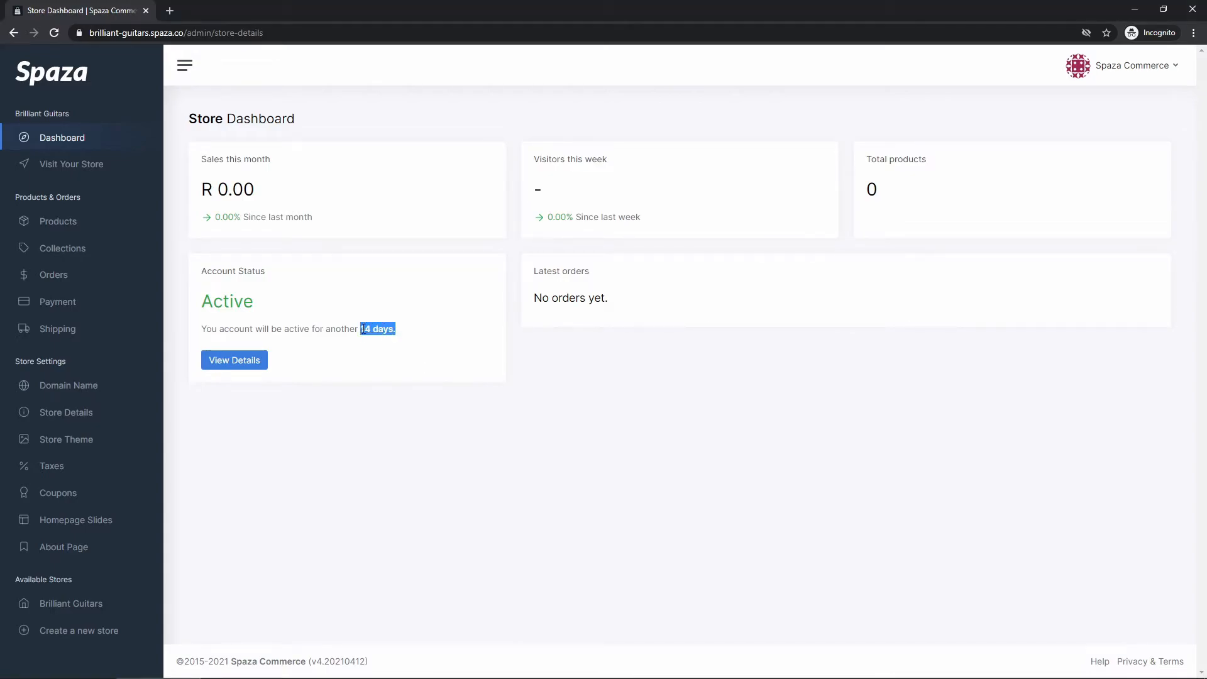
pyautogui.click(440, 341)
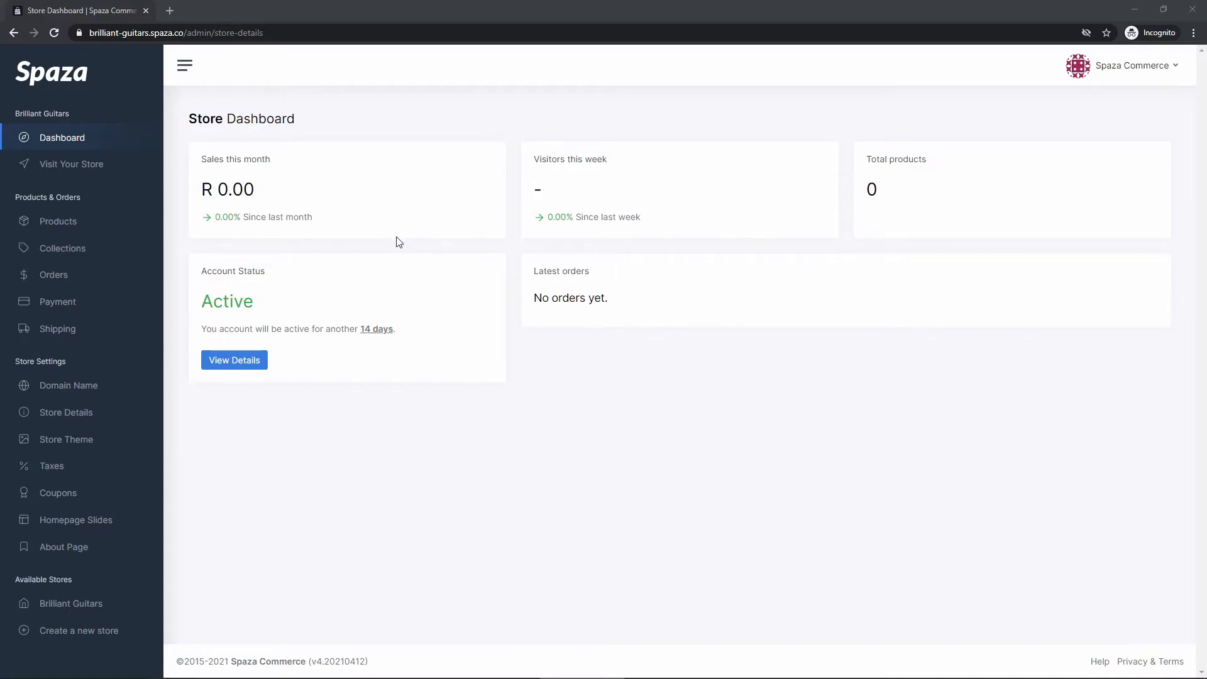
pyautogui.click(1117, 70)
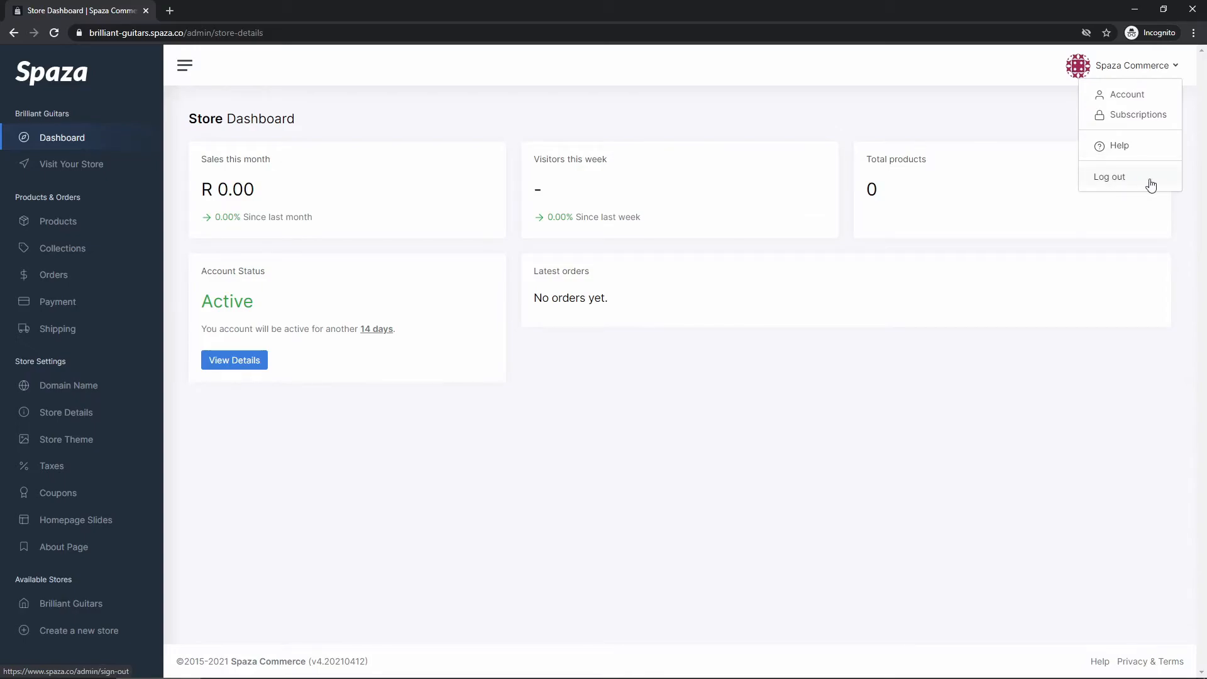
pyautogui.click(627, 134)
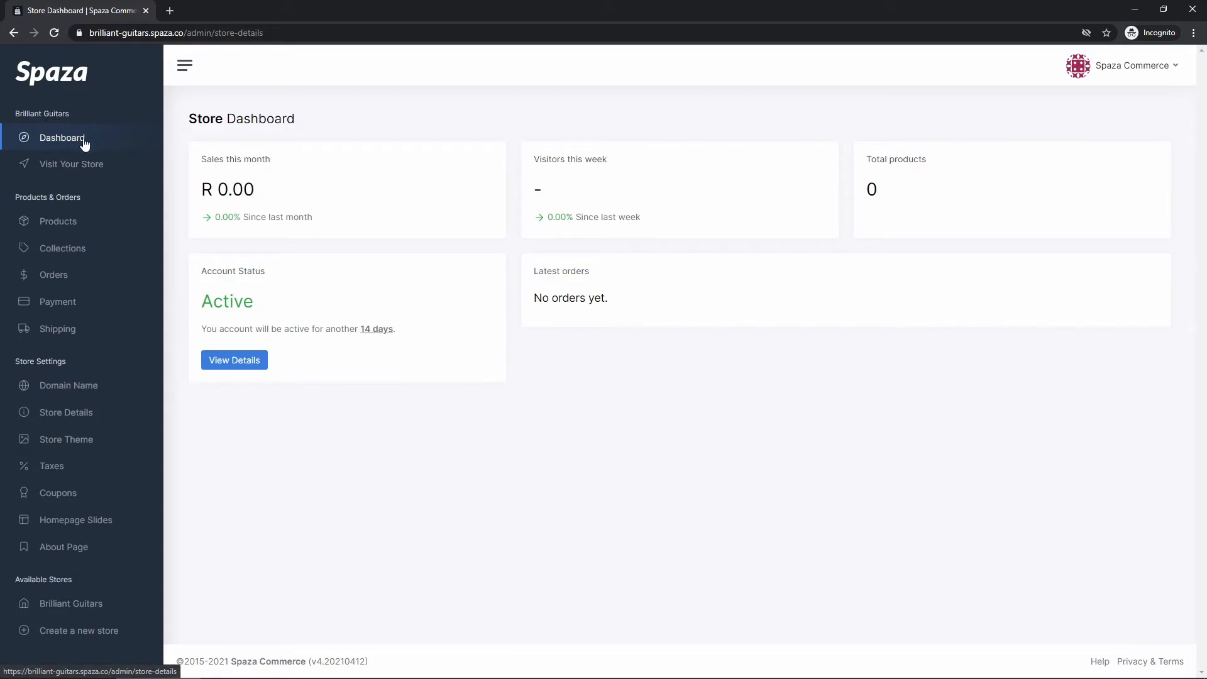
pyautogui.click(65, 138)
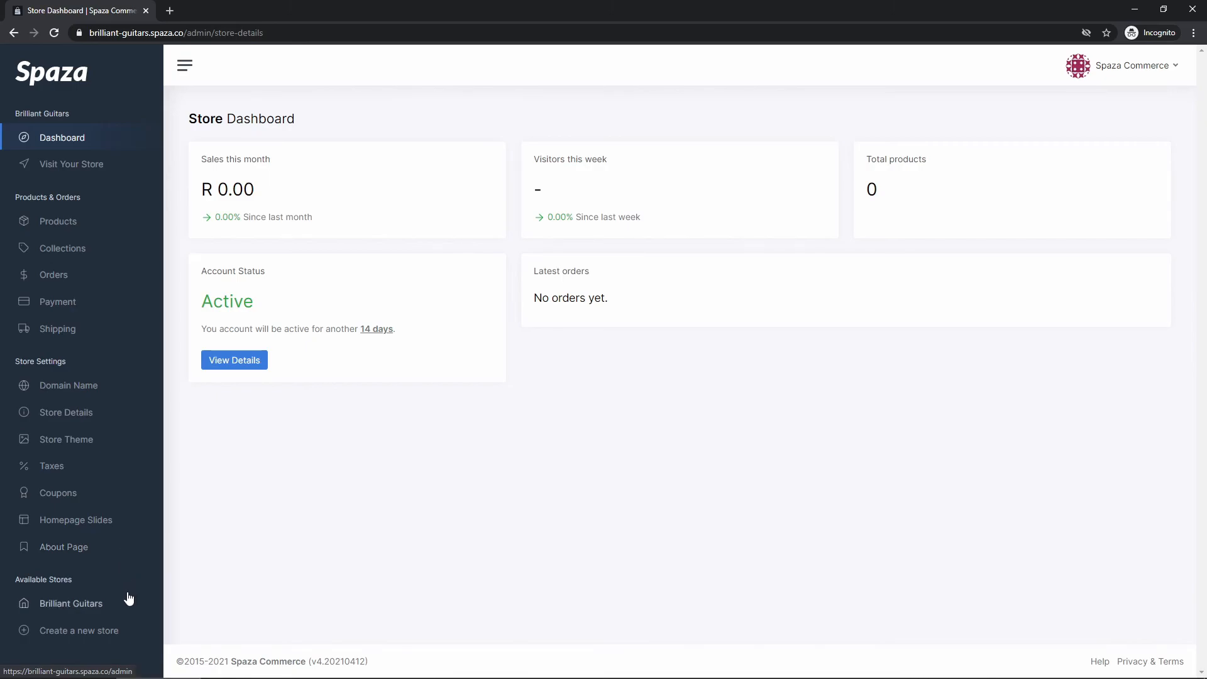
pyautogui.moveTo(15, 579); pyautogui.dragTo(76, 580)
pyautogui.click(90, 567)
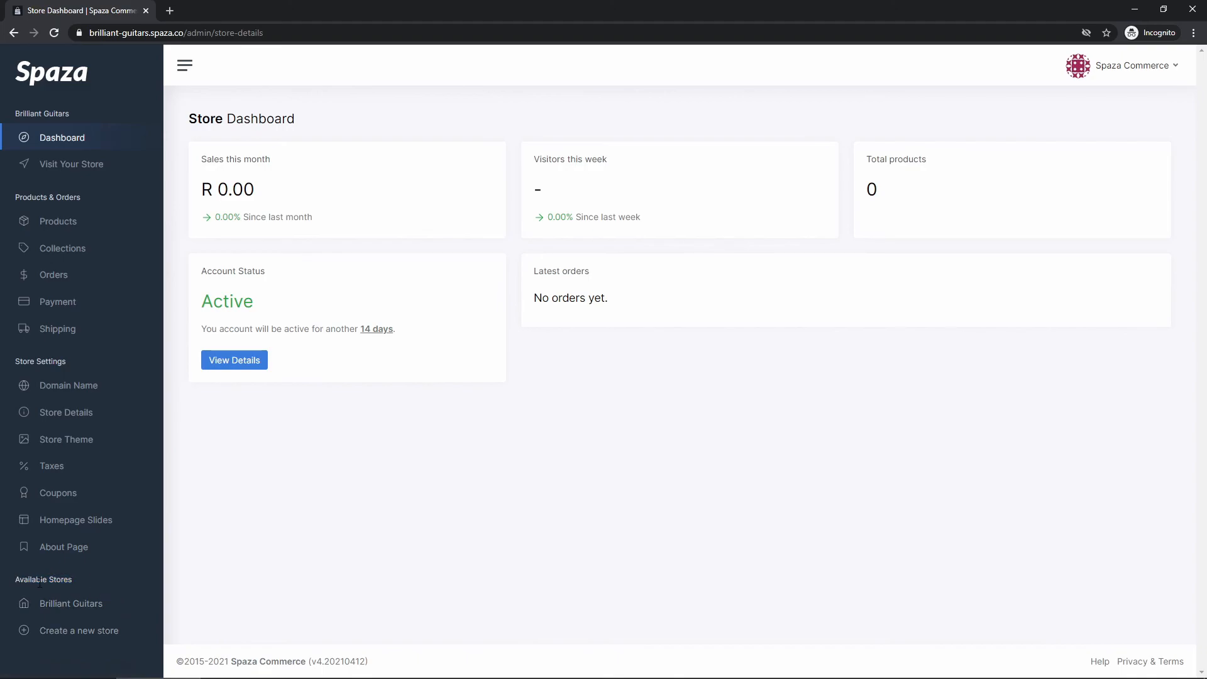